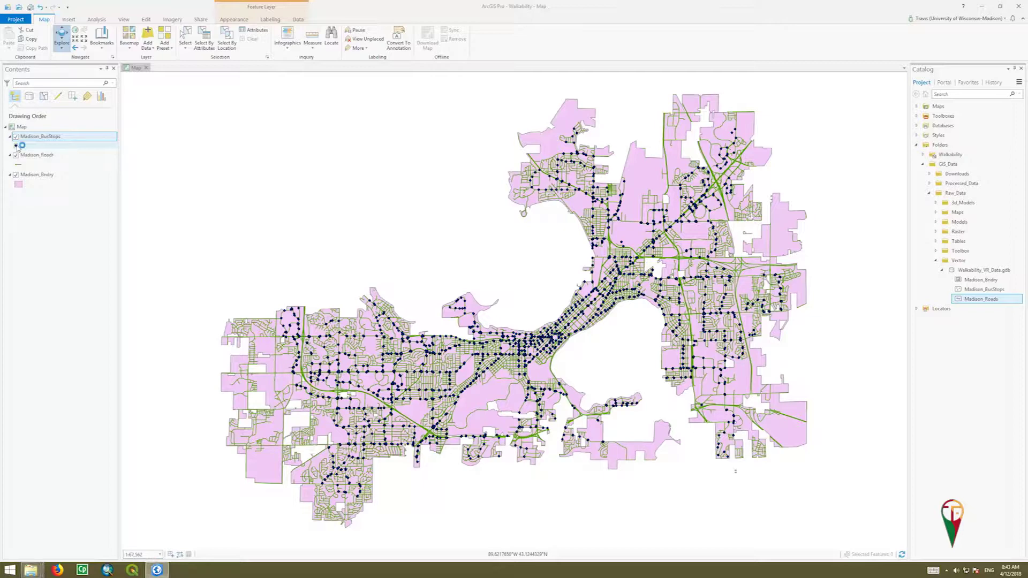
- Replace the Madison_BusStops point symbol with the Bus Station icon from the symbol gallery
{"action": "left_click", "coordinate": [16, 146]}
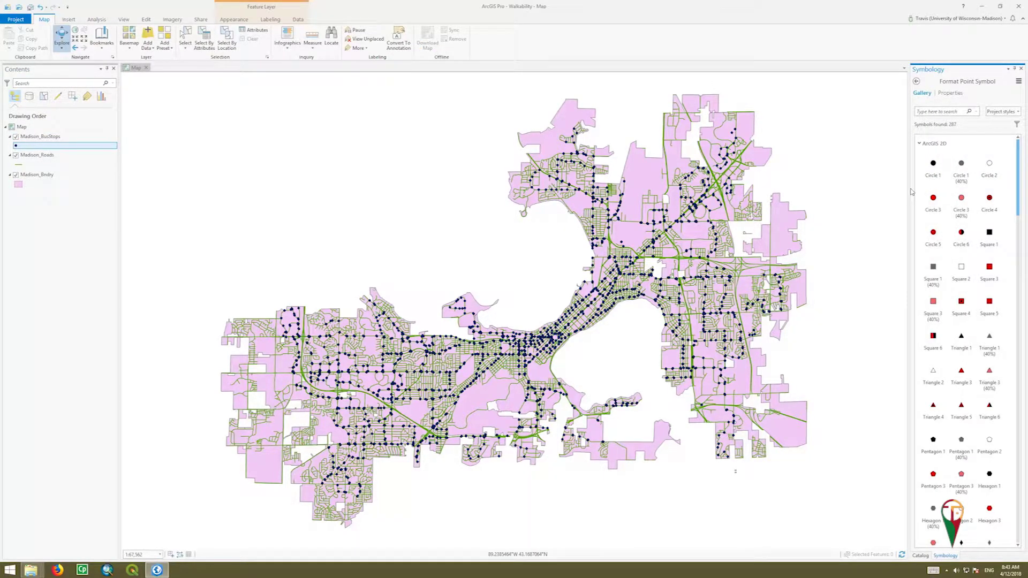
{"action": "left_click_drag", "start_coordinate": [908, 190], "coordinate": [844, 193]}
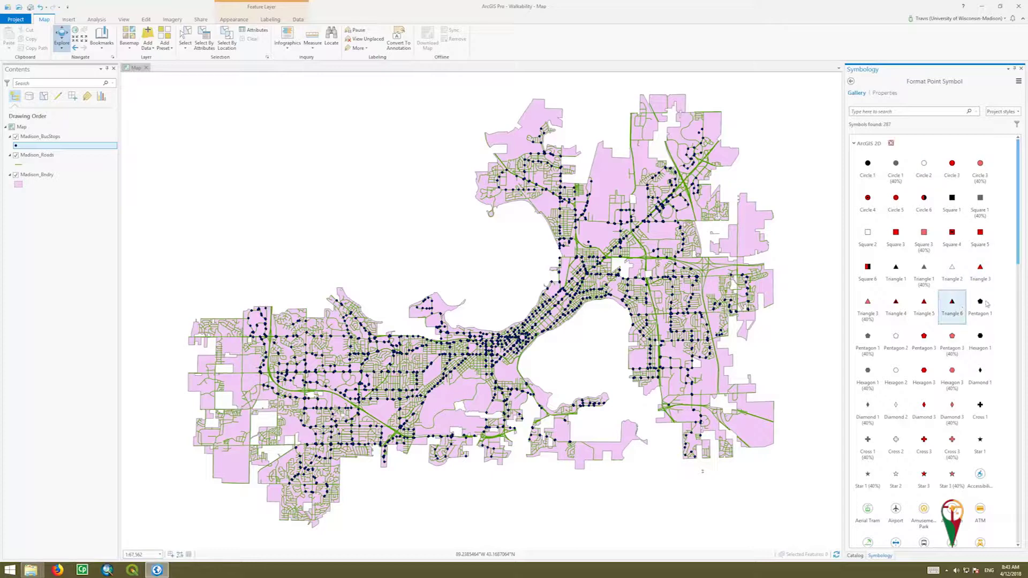
{"action": "left_click_drag", "start_coordinate": [1018, 247], "coordinate": [1016, 328]}
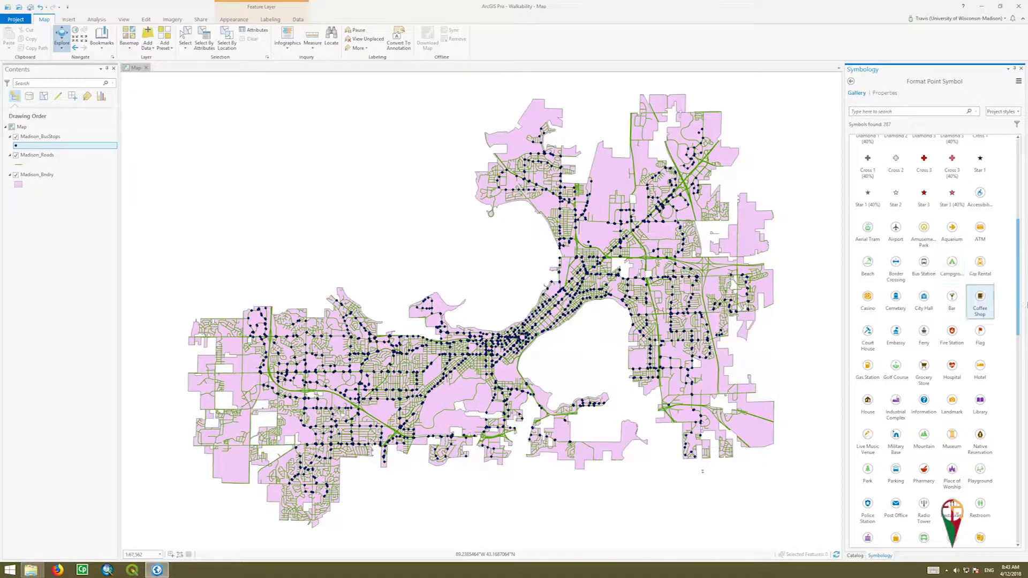
{"action": "left_click", "coordinate": [925, 264]}
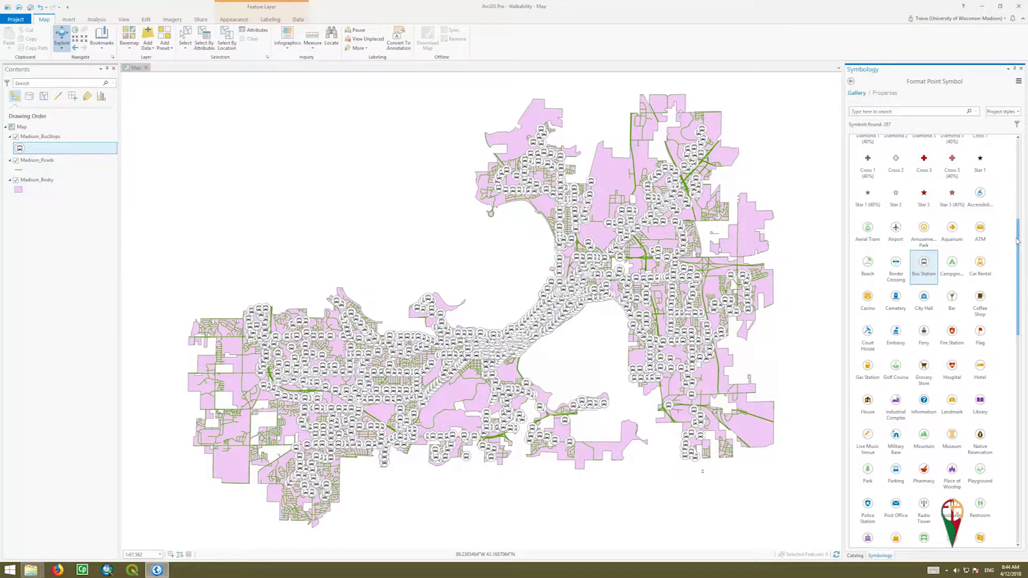
- Resize the bus stop symbols to 7.5 pt, then bring up Madison_Roads' symbology
{"action": "left_click", "coordinate": [886, 93]}
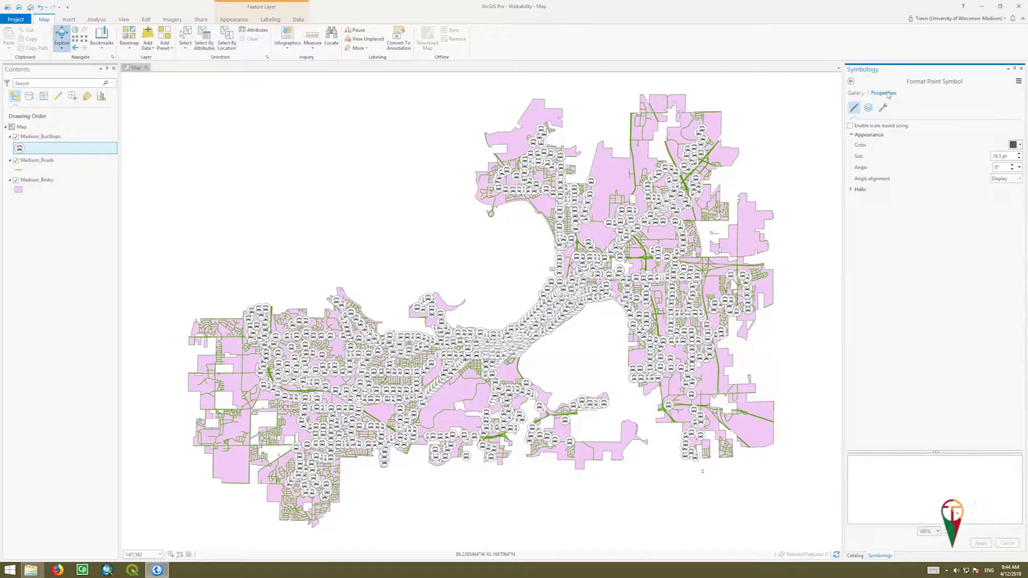
{"action": "left_click", "coordinate": [1019, 158]}
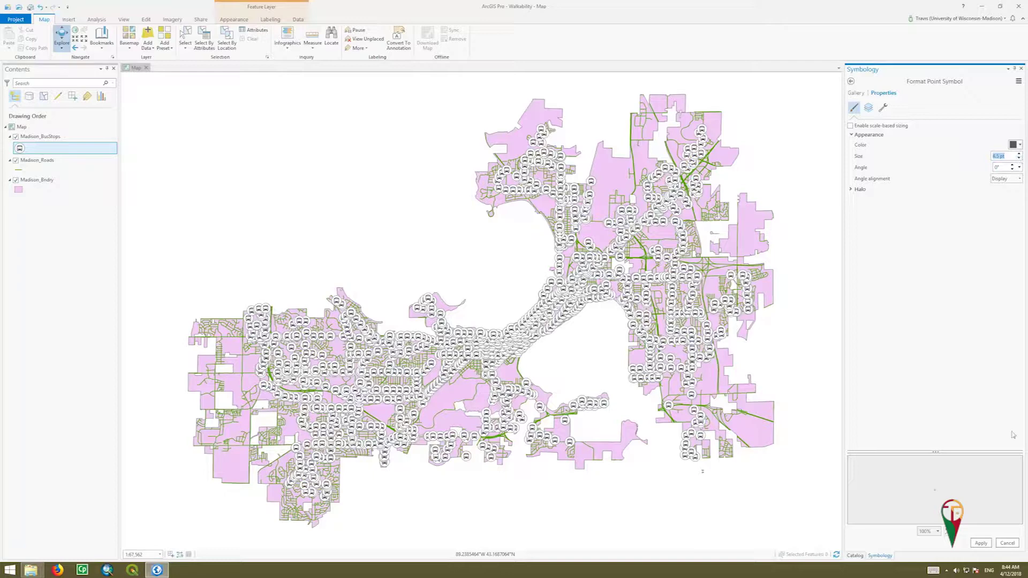
{"action": "left_click", "coordinate": [981, 543]}
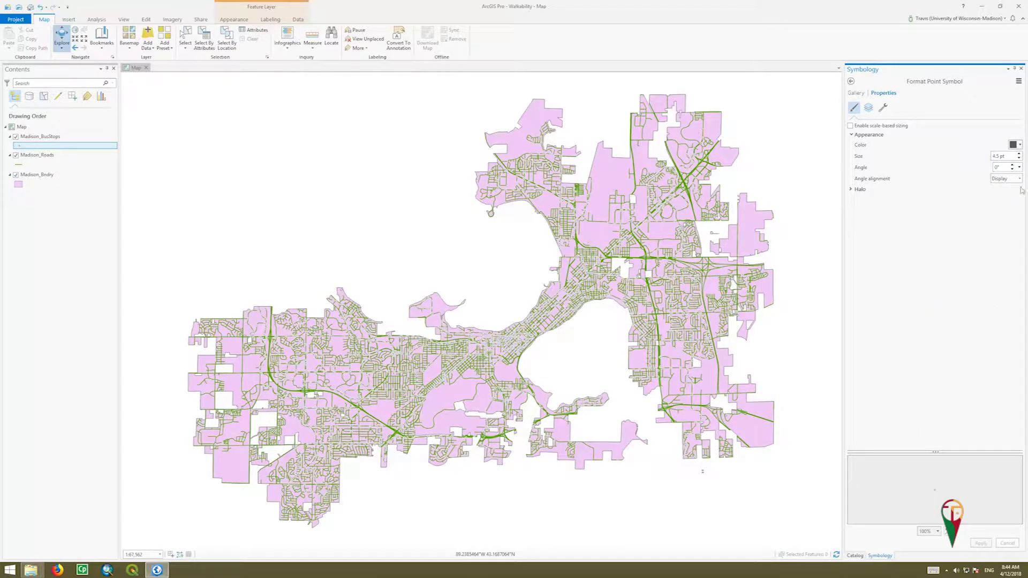
{"action": "left_click", "coordinate": [1019, 158]}
{"action": "left_click", "coordinate": [1019, 154]}
{"action": "left_click", "coordinate": [981, 543]}
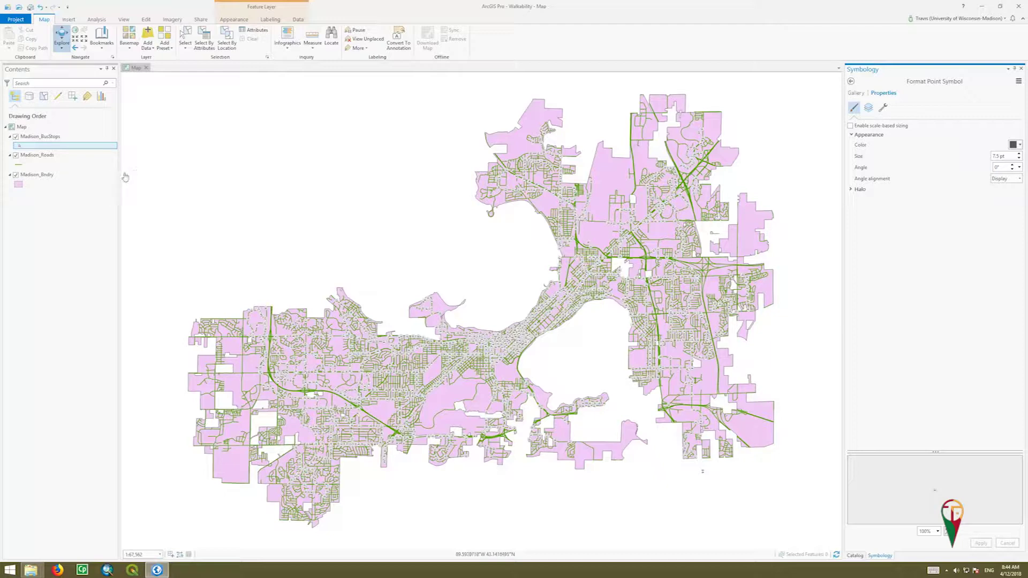
{"action": "left_click", "coordinate": [48, 156]}
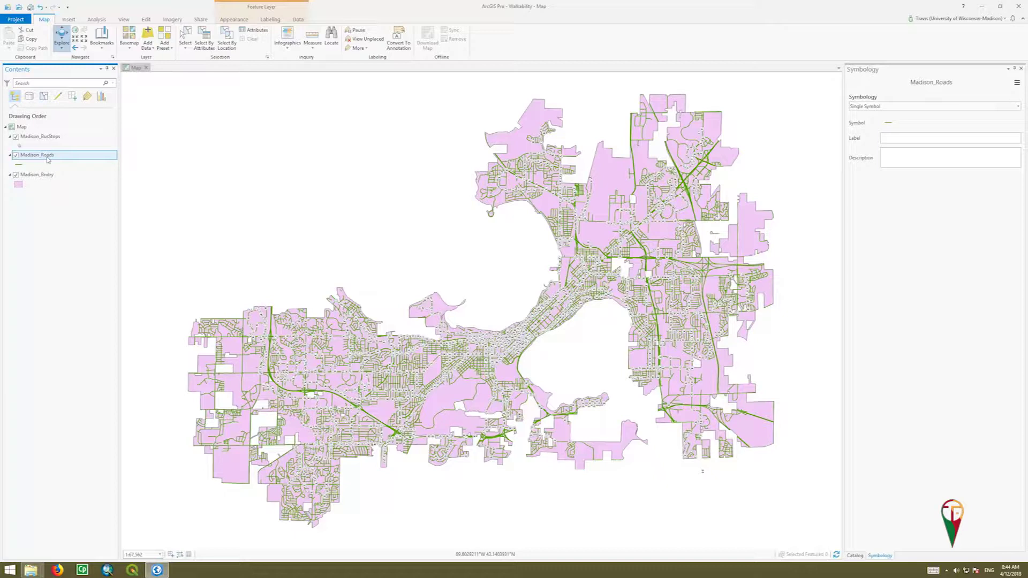
{"action": "right_click", "coordinate": [43, 158]}
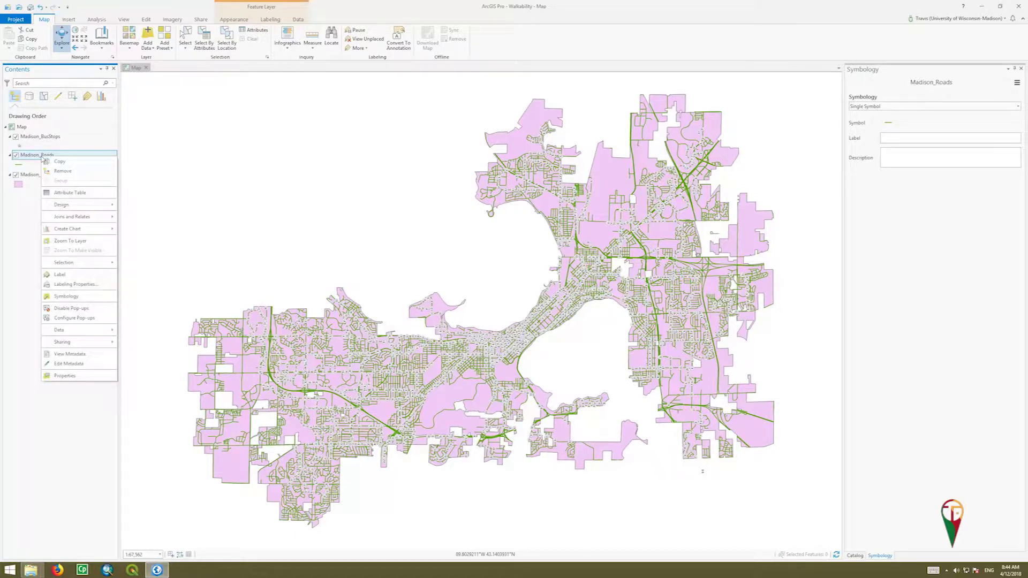
{"action": "left_click", "coordinate": [82, 298]}
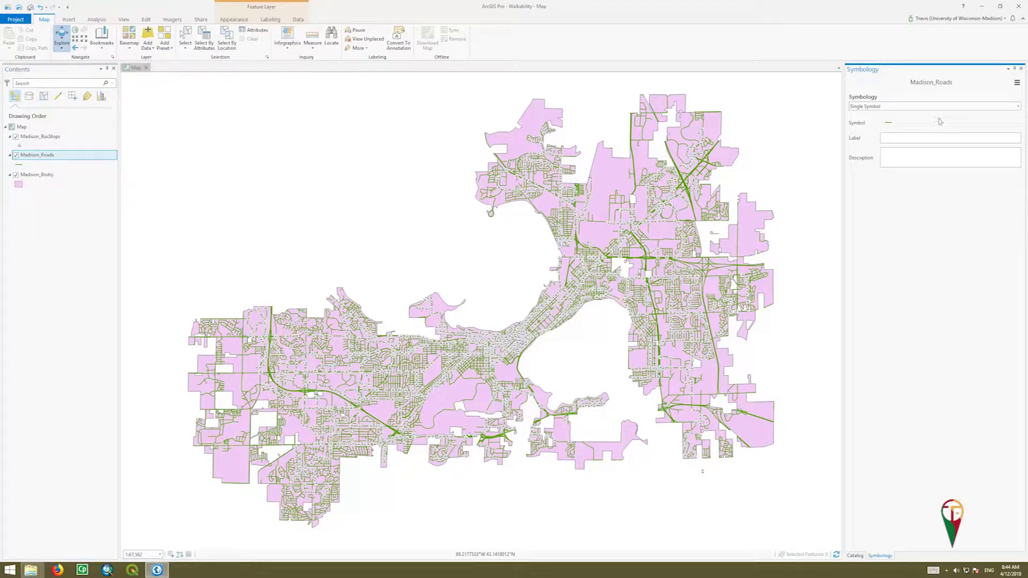
{"action": "left_click", "coordinate": [1018, 106]}
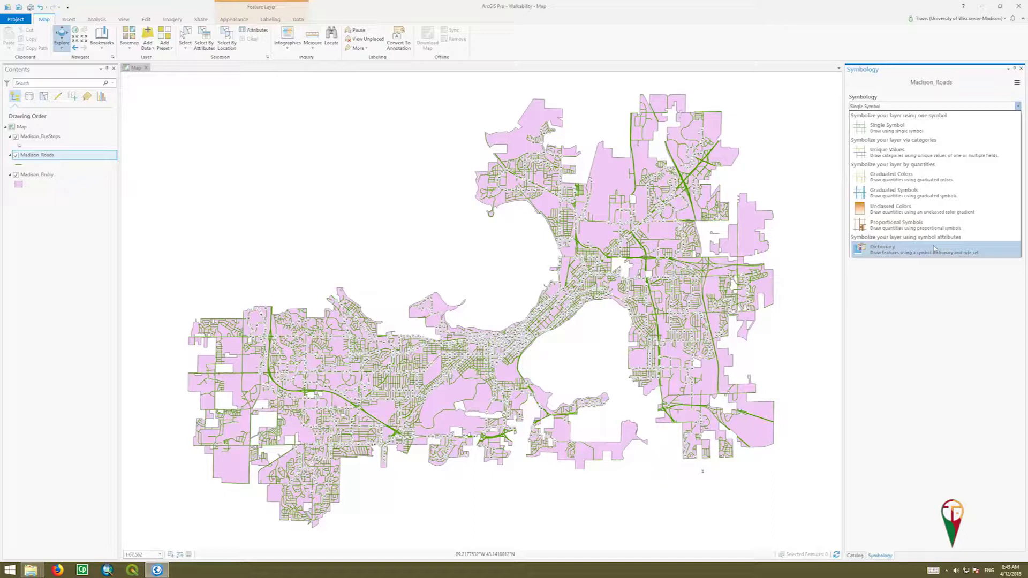
{"action": "left_click", "coordinate": [902, 135]}
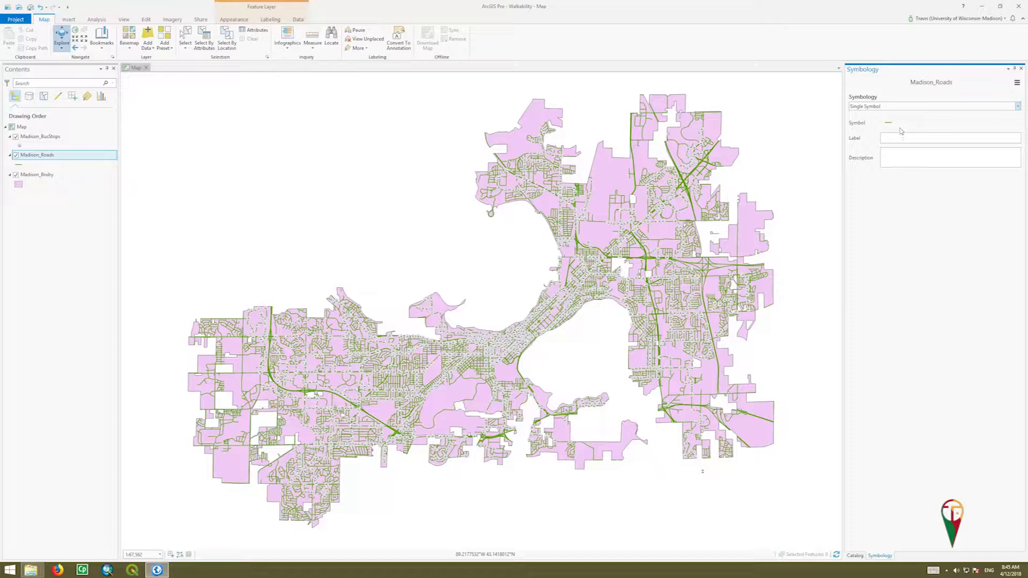
- Set the Madison_Roads line symbol colour to black and its width to 0.5 pt
{"action": "left_click", "coordinate": [888, 123]}
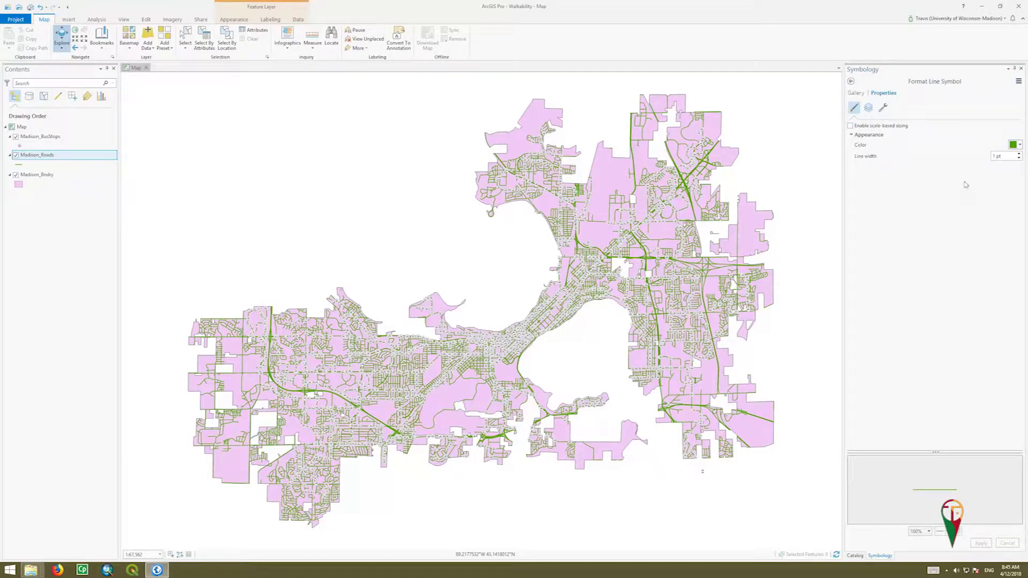
{"action": "left_click", "coordinate": [1021, 147]}
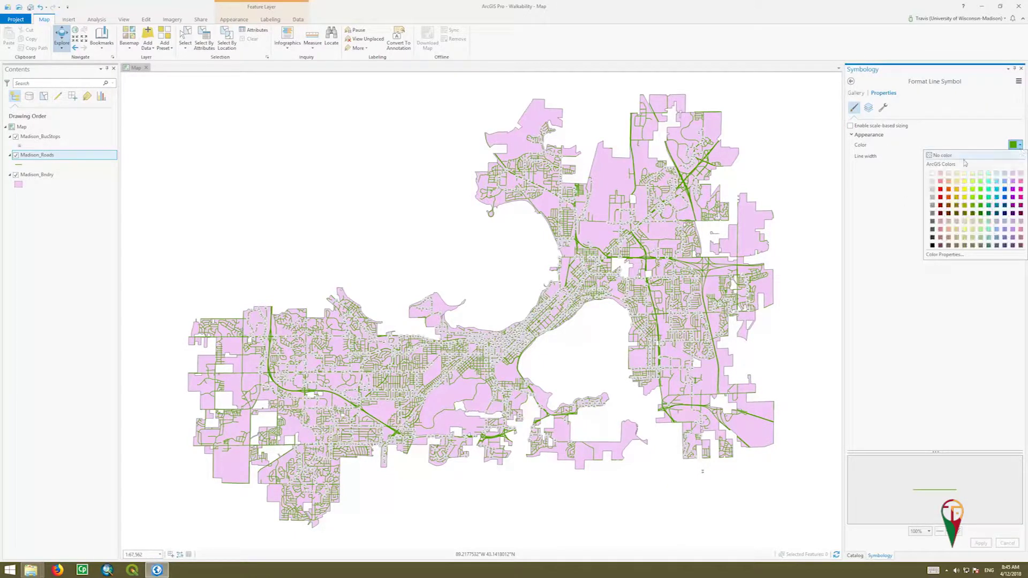
{"action": "left_click", "coordinate": [935, 247]}
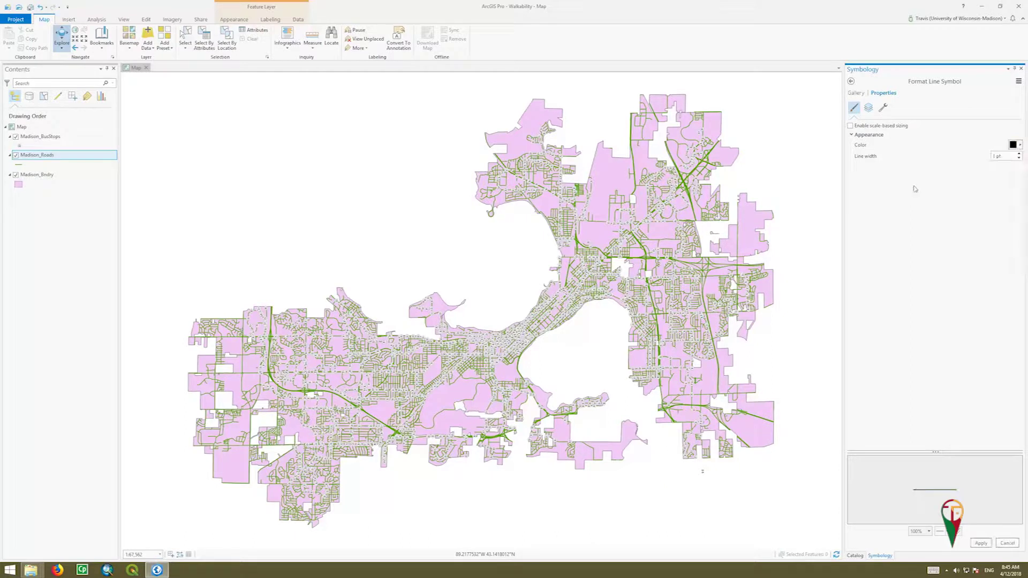
{"action": "left_click", "coordinate": [1005, 156]}
{"action": "left_click", "coordinate": [868, 109]}
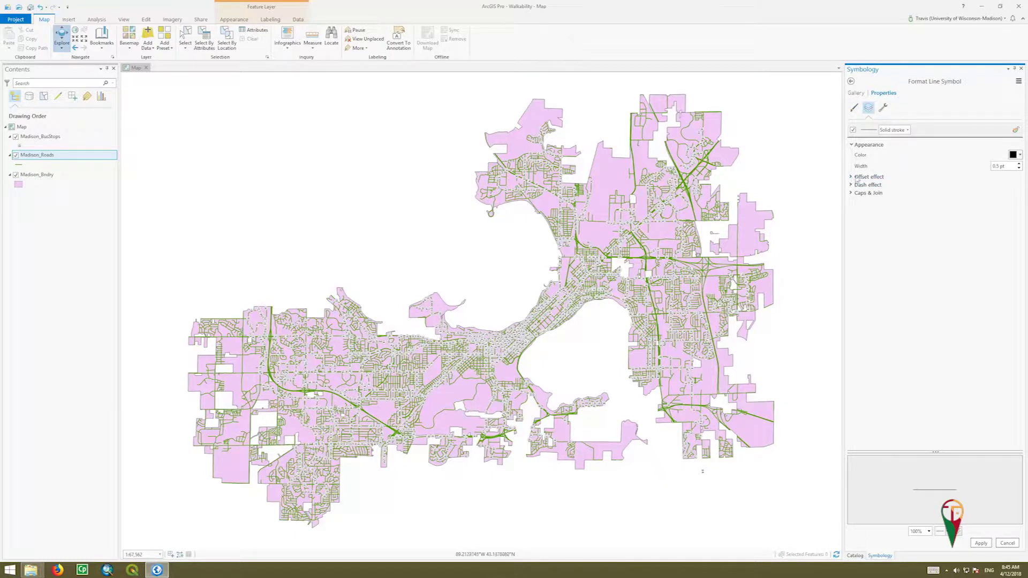
- Check the road symbol's stroke type and effects, keeping a solid stroke with no effects
{"action": "left_click", "coordinate": [908, 130]}
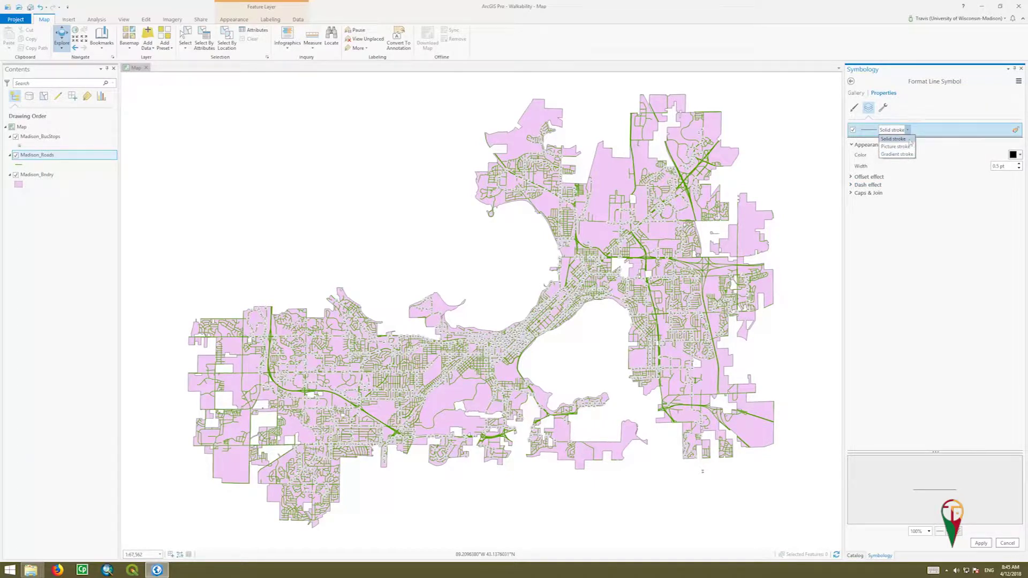
{"action": "left_click", "coordinate": [936, 111]}
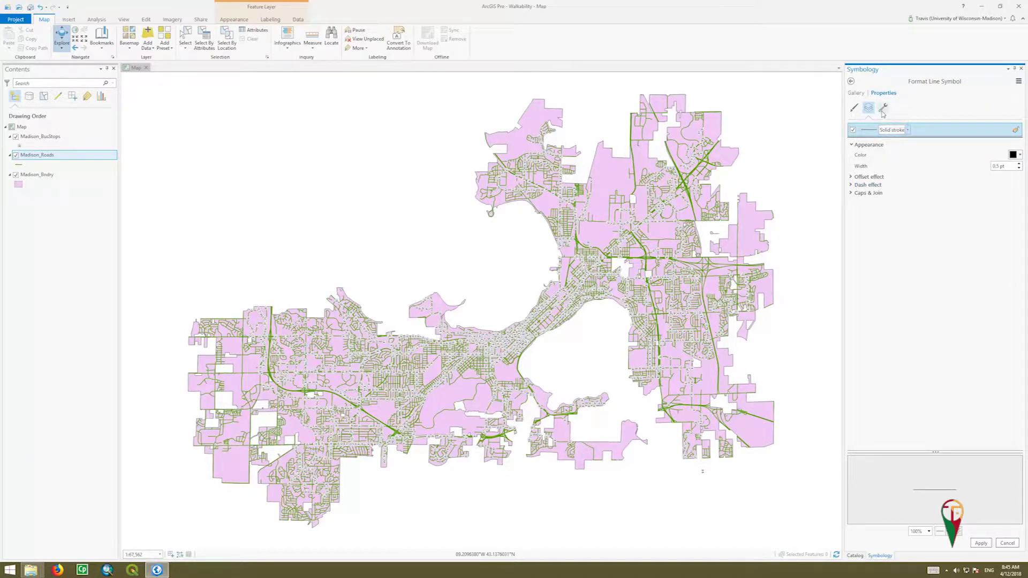
{"action": "left_click", "coordinate": [883, 108]}
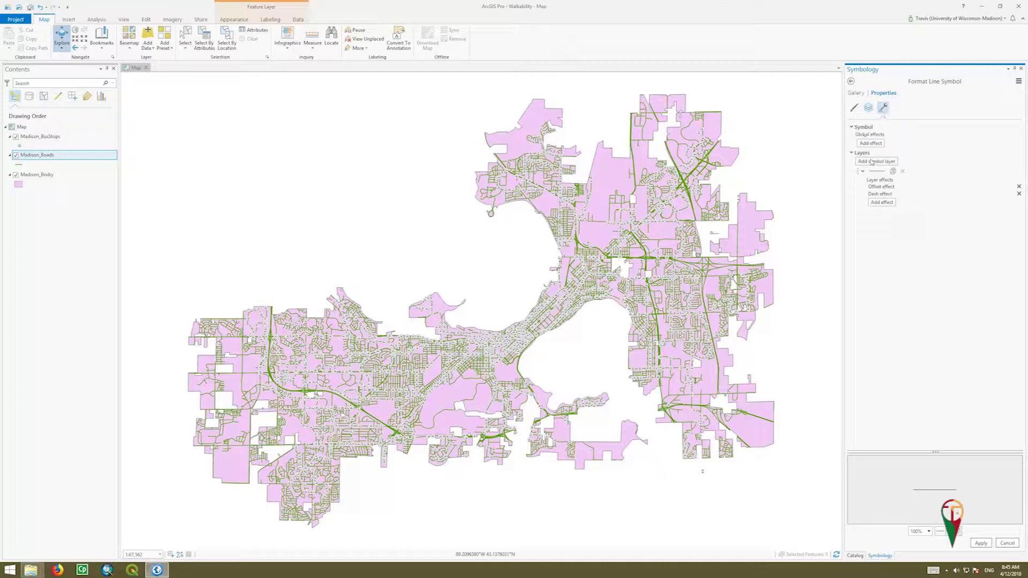
{"action": "left_click", "coordinate": [870, 143]}
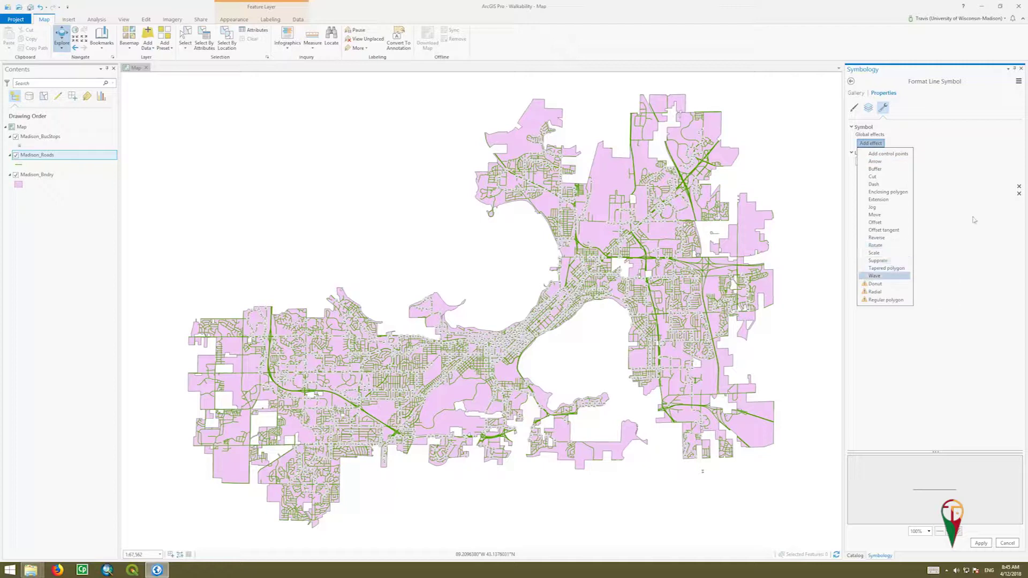
{"action": "left_click", "coordinate": [991, 301]}
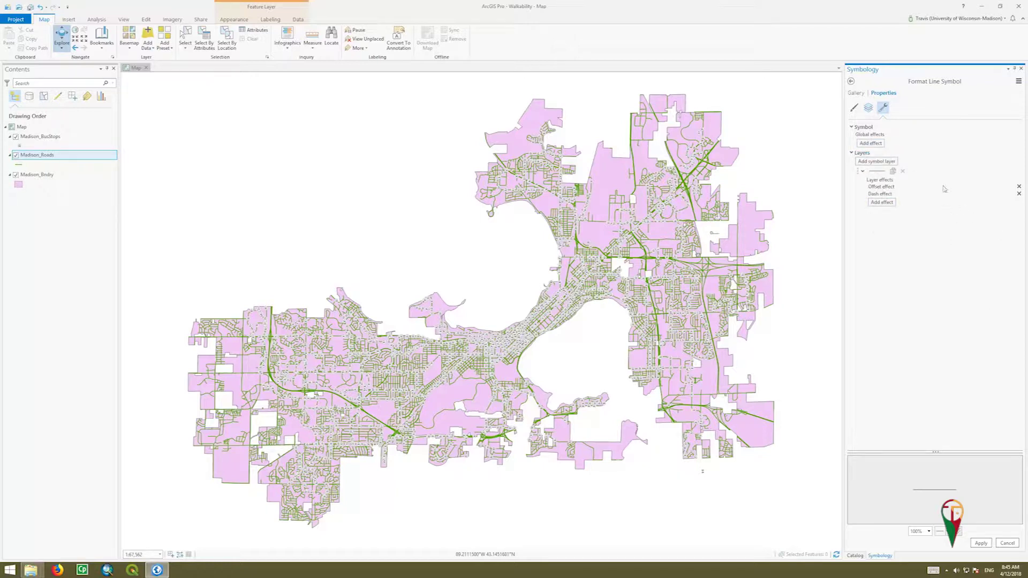
- Apply the thin black 0.5 pt road style to the map
{"action": "left_click", "coordinate": [854, 108]}
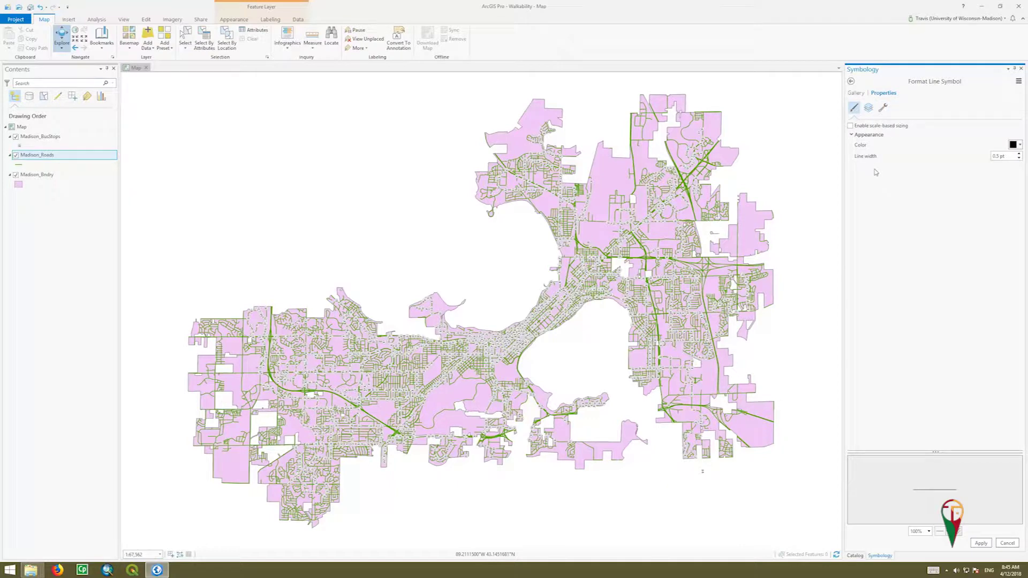
{"action": "left_click", "coordinate": [952, 531]}
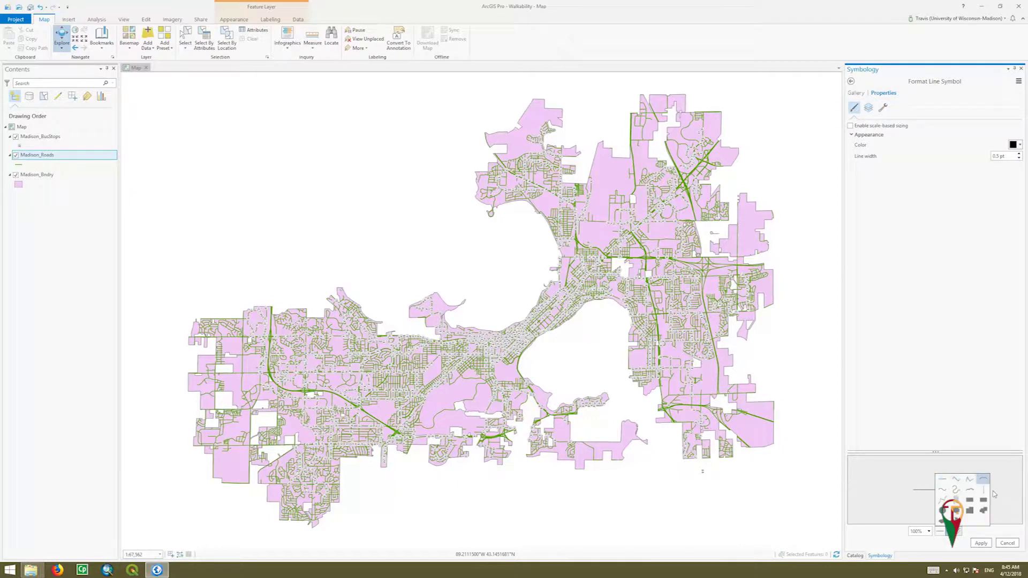
{"action": "left_click", "coordinate": [983, 534]}
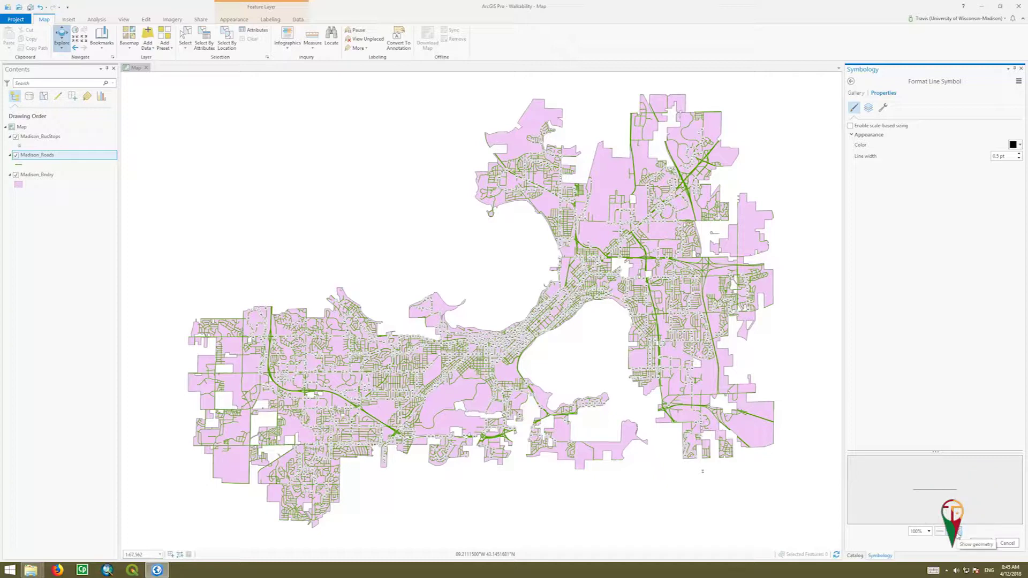
{"action": "left_click", "coordinate": [980, 543]}
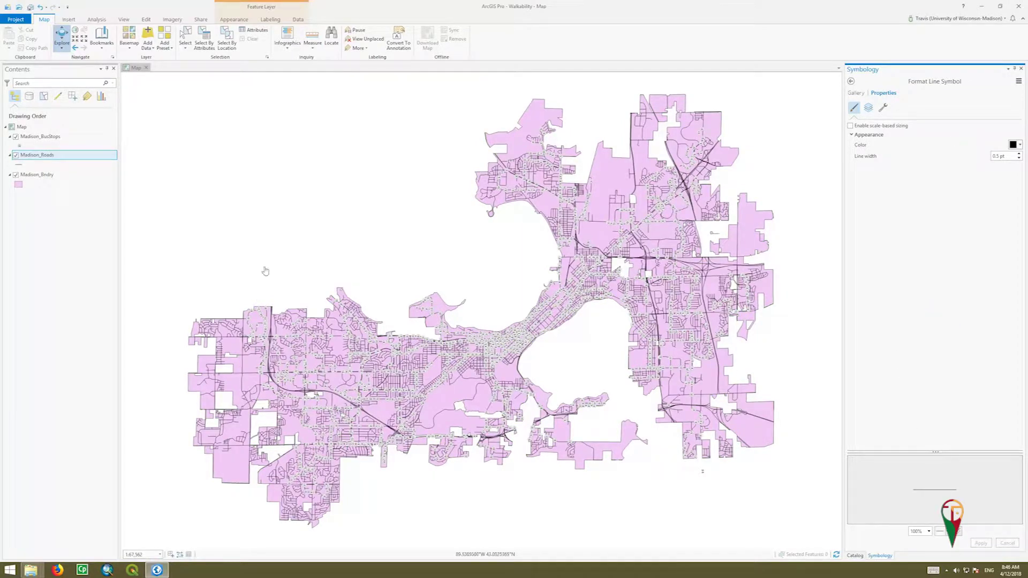
- Give Madison_Bndry a pale tan fill with no outline, then select the bus stop symbol
{"action": "left_click", "coordinate": [19, 185]}
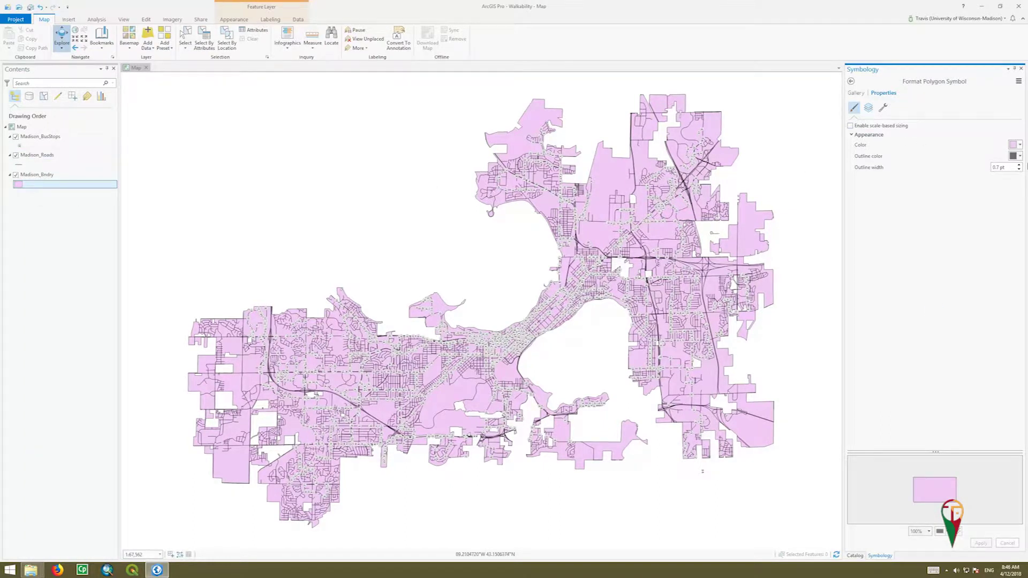
{"action": "left_click", "coordinate": [1020, 157]}
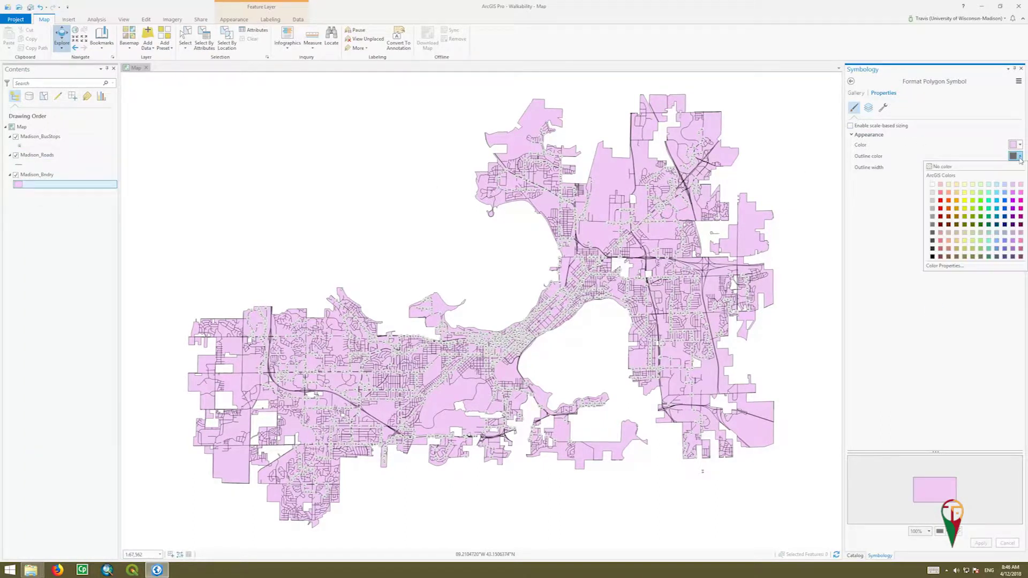
{"action": "left_click", "coordinate": [956, 167]}
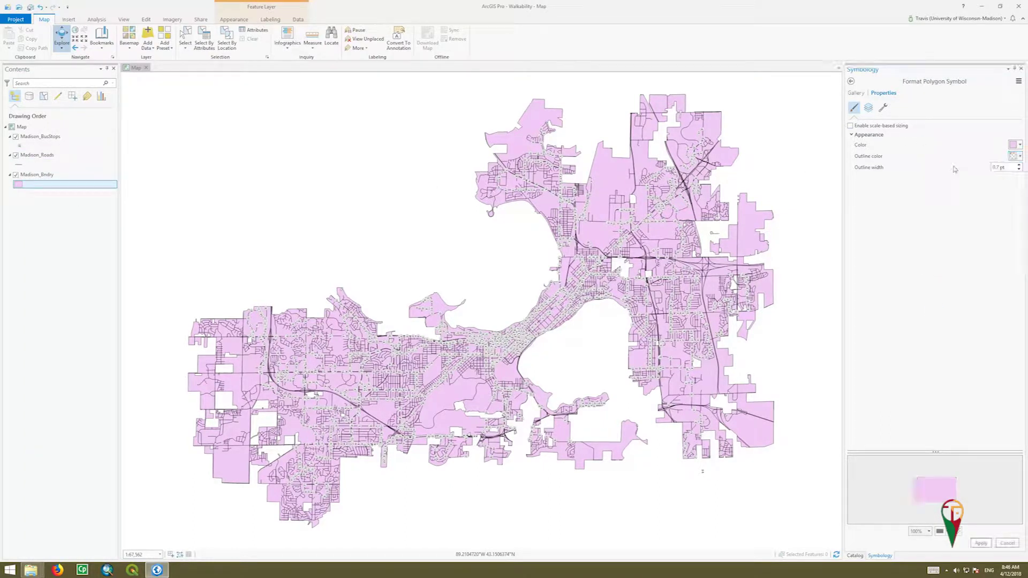
{"action": "left_click", "coordinate": [1020, 145]}
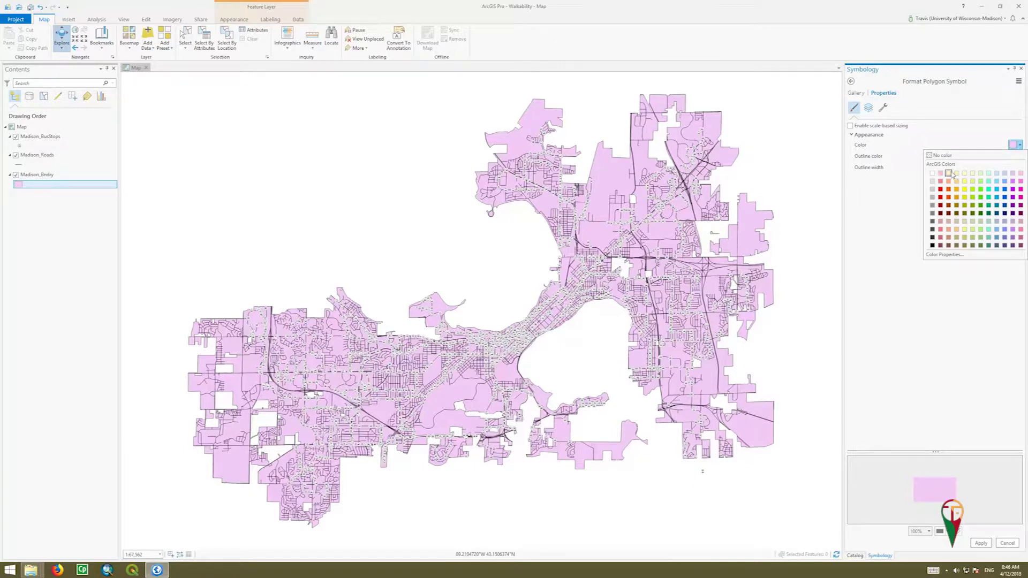
{"action": "left_click", "coordinate": [949, 174]}
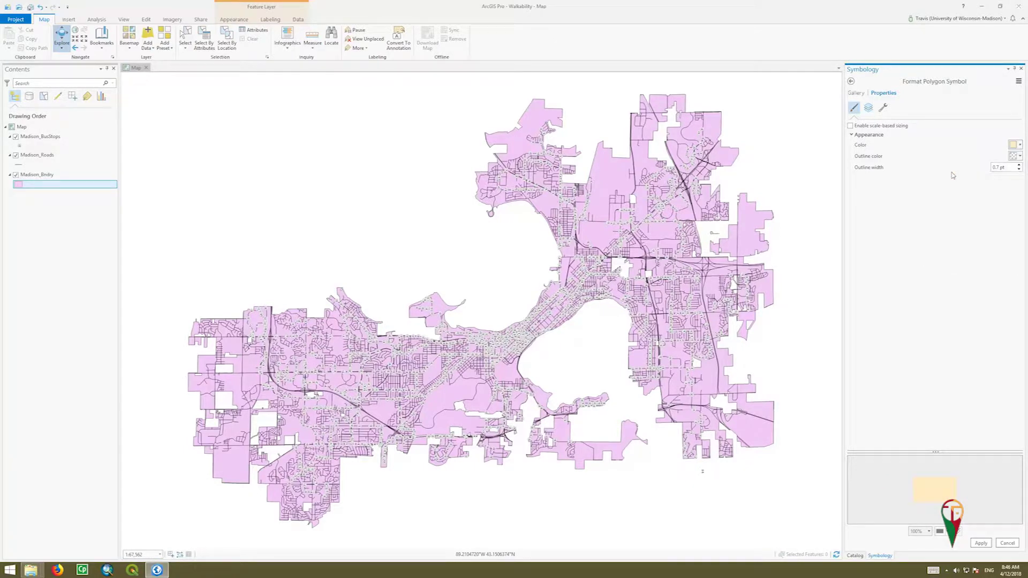
{"action": "left_click", "coordinate": [981, 543]}
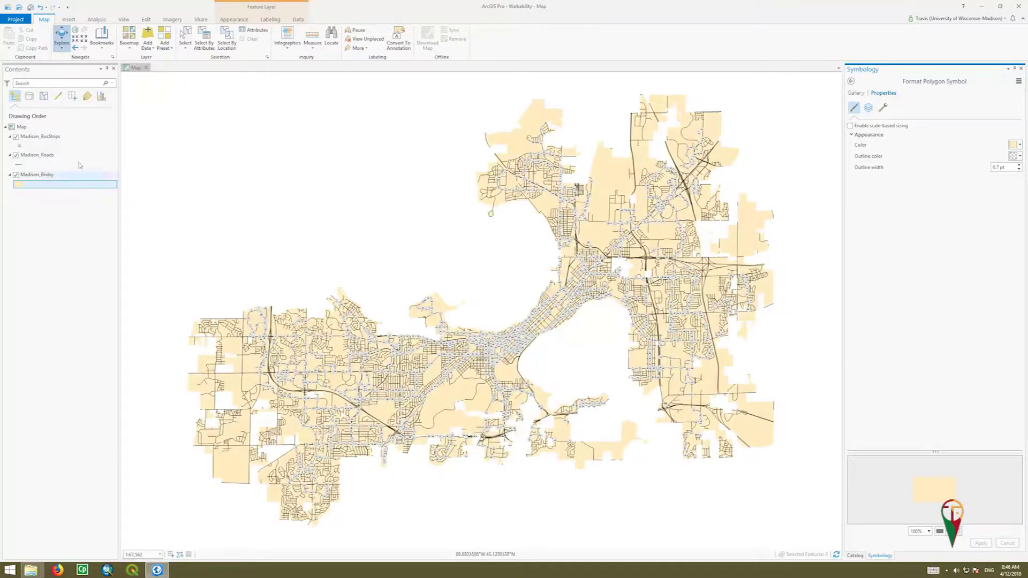
{"action": "left_click", "coordinate": [20, 145]}
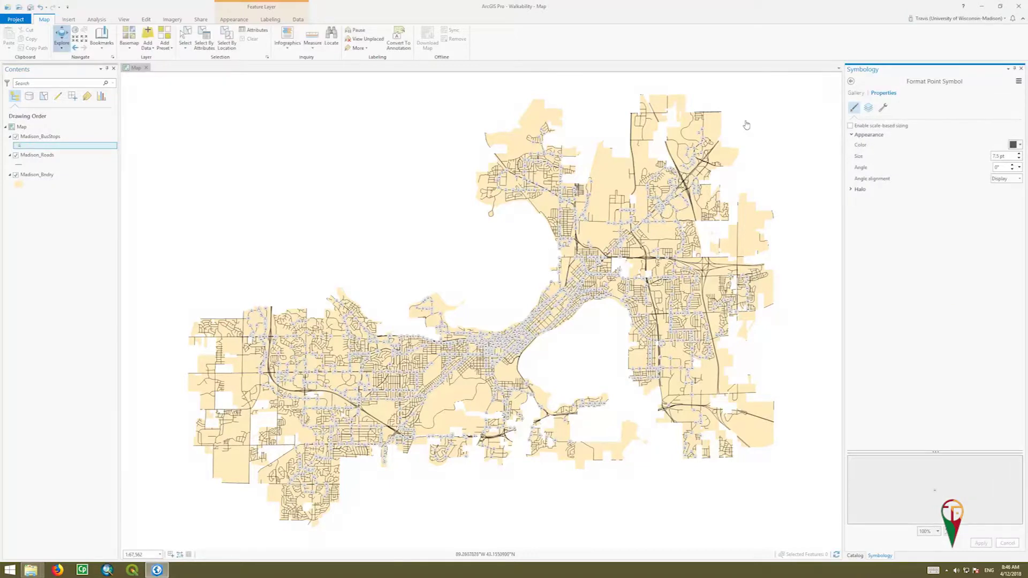
- Switch the bus stops to the black Circle 1 symbol at 6 pt, then select Madison_Bndry
{"action": "left_click", "coordinate": [856, 92]}
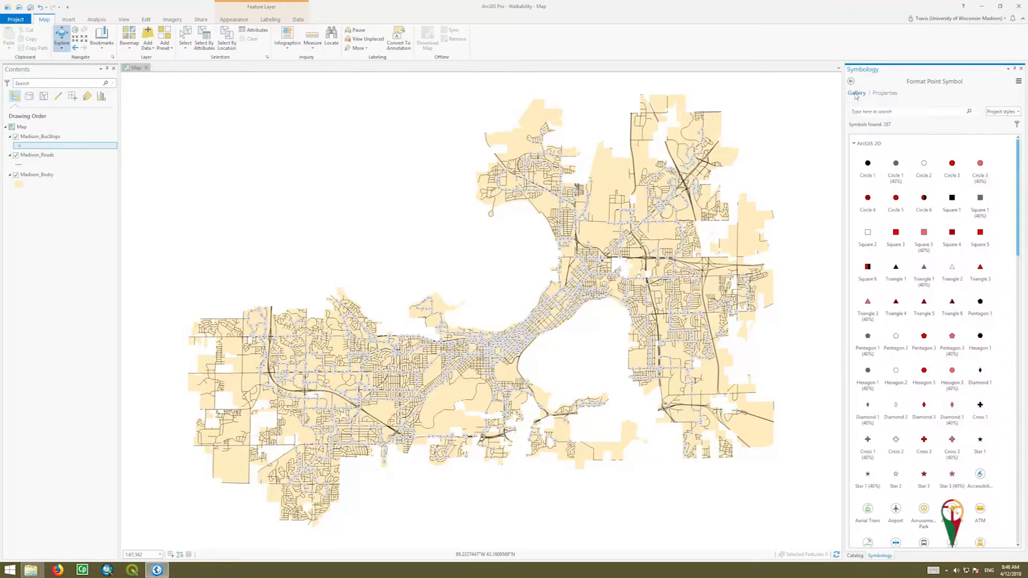
{"action": "left_click", "coordinate": [876, 156]}
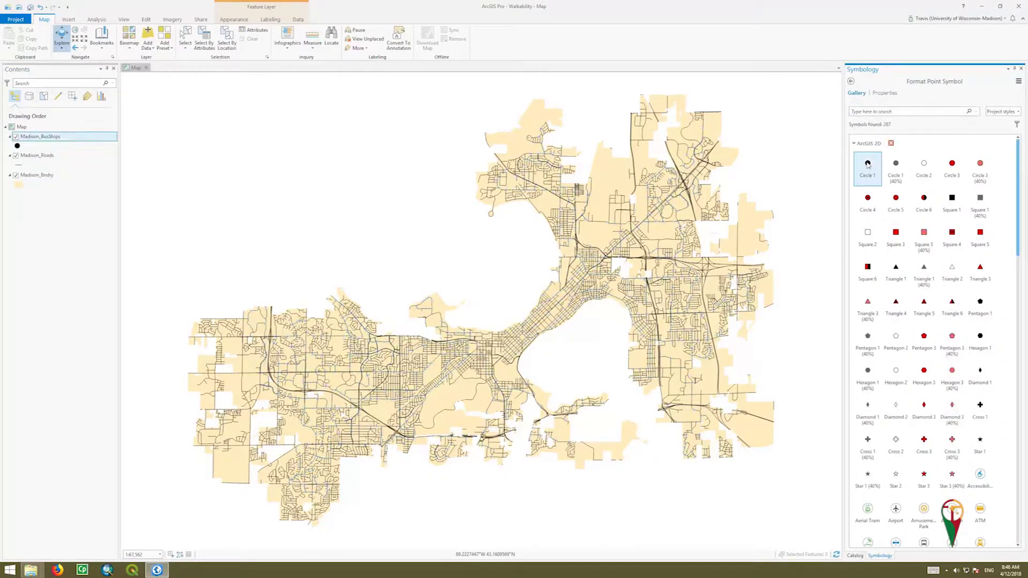
{"action": "left_click", "coordinate": [886, 94]}
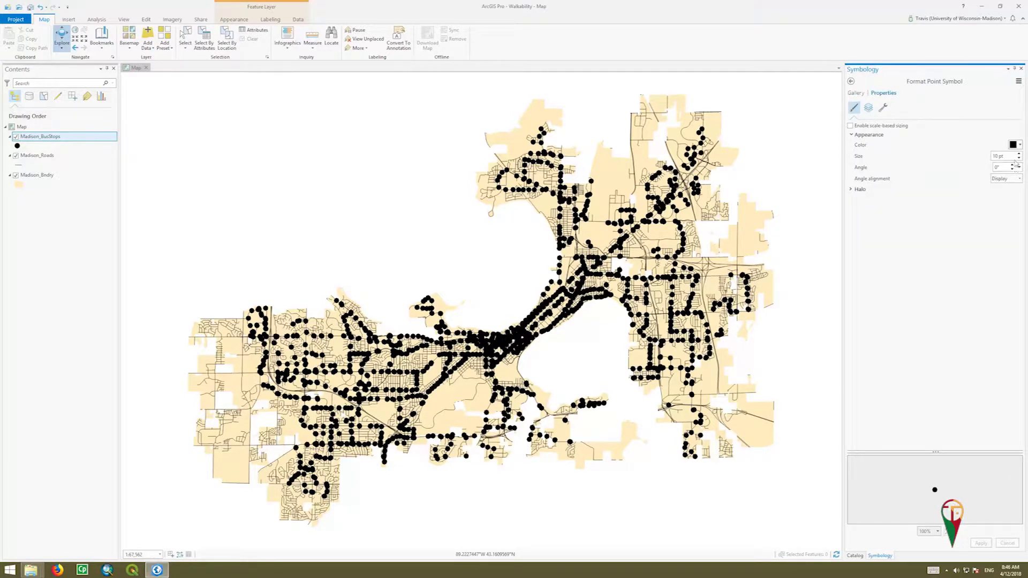
{"action": "key", "text": "BackSpace"}
{"action": "key", "text": "Return"}
{"action": "left_click", "coordinate": [980, 544]}
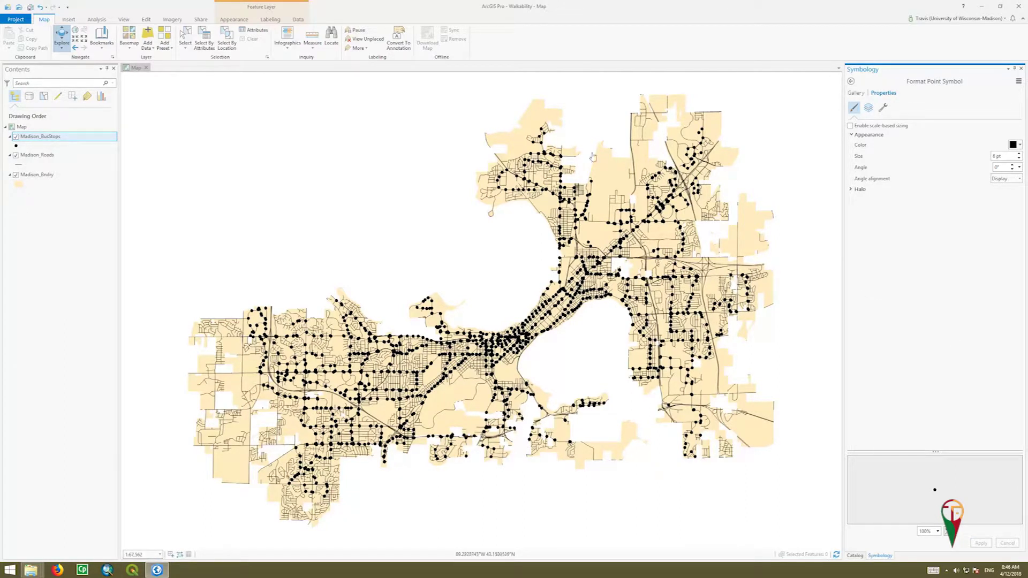
{"action": "left_click", "coordinate": [61, 177]}
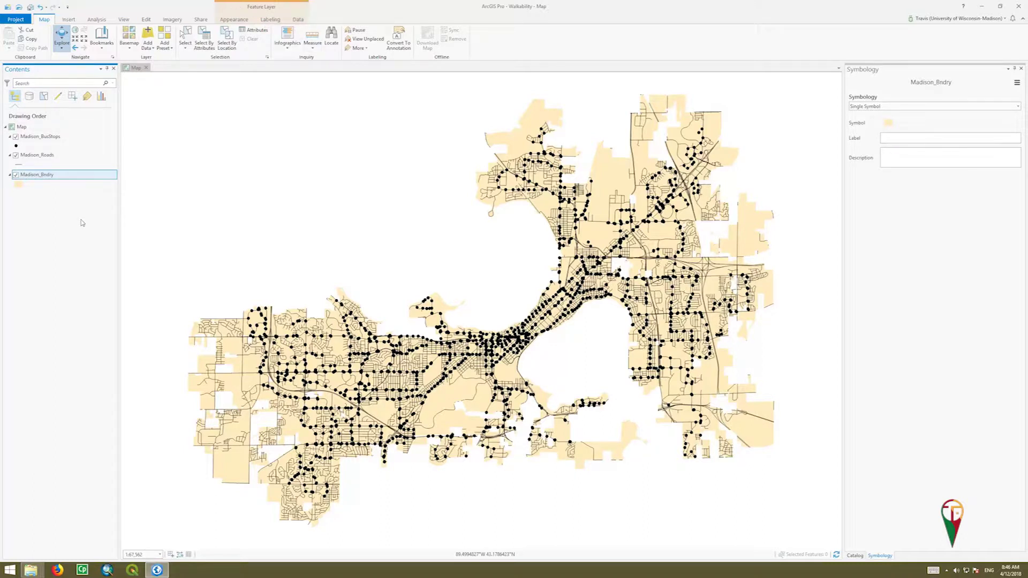
- Reselect Madison_Bndry and raise its layer transparency to about 30%
{"action": "left_click", "coordinate": [49, 156]}
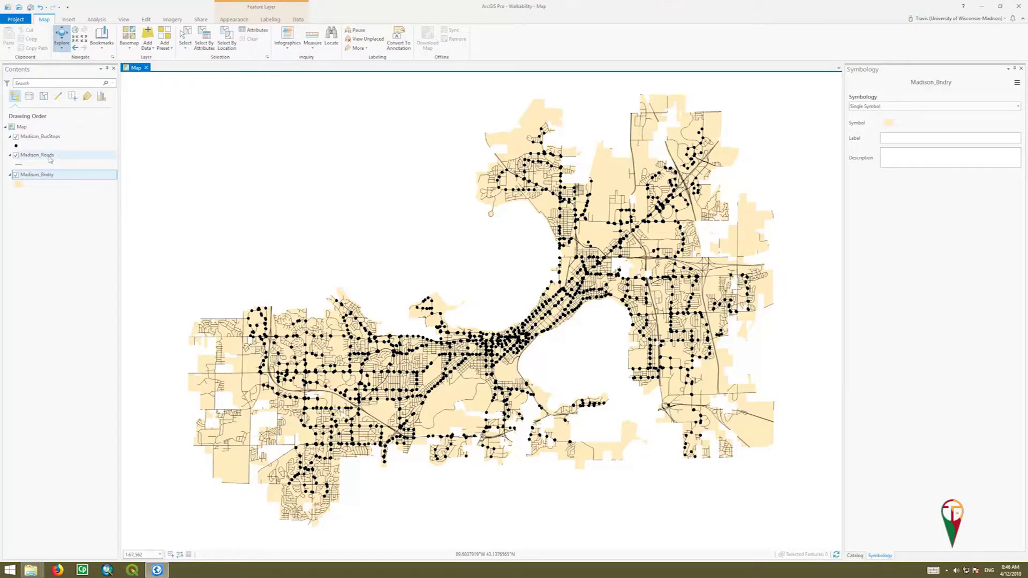
{"action": "left_click", "coordinate": [42, 137]}
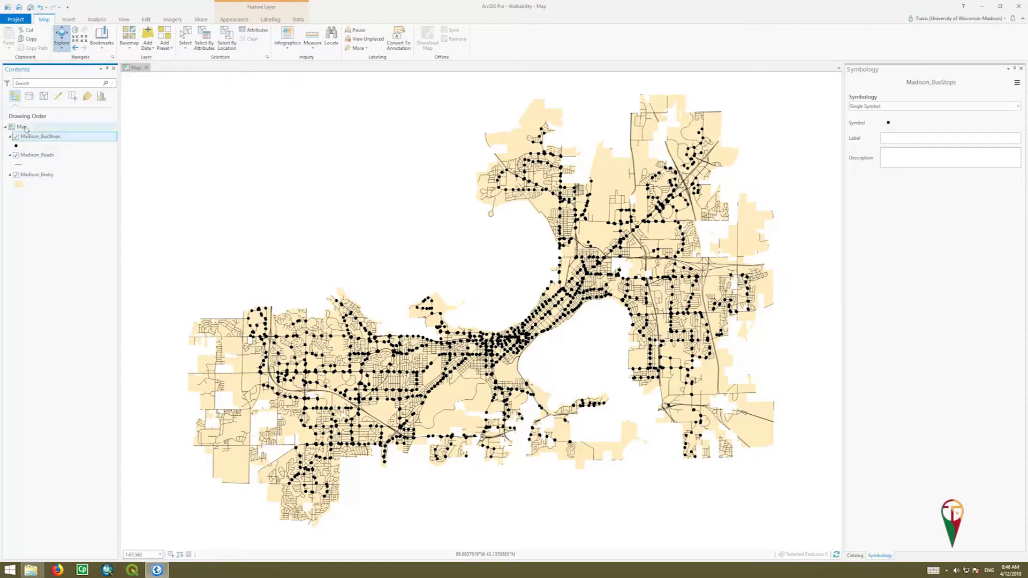
{"action": "left_click", "coordinate": [23, 127]}
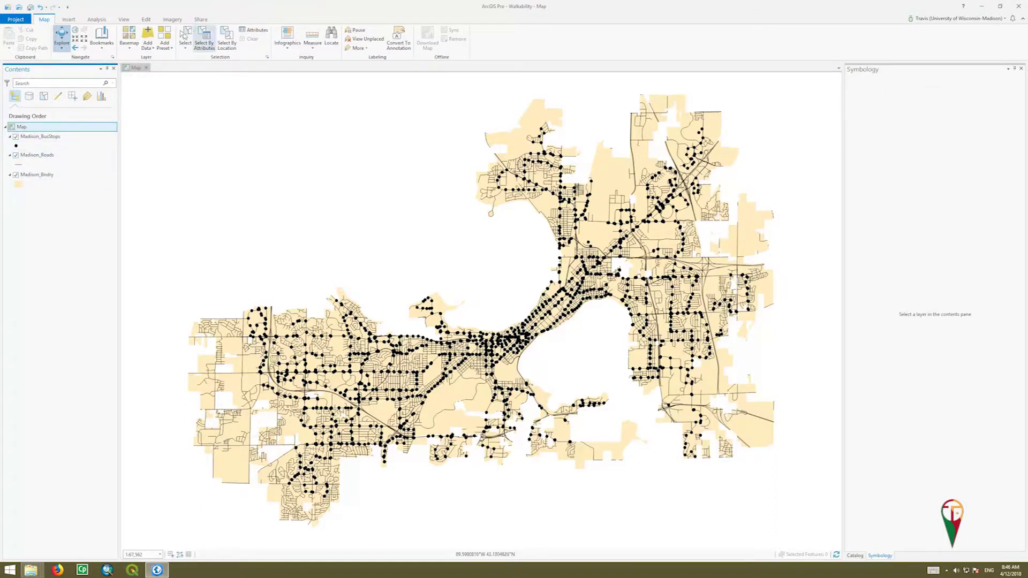
{"action": "left_click", "coordinate": [38, 174]}
{"action": "left_click", "coordinate": [244, 20]}
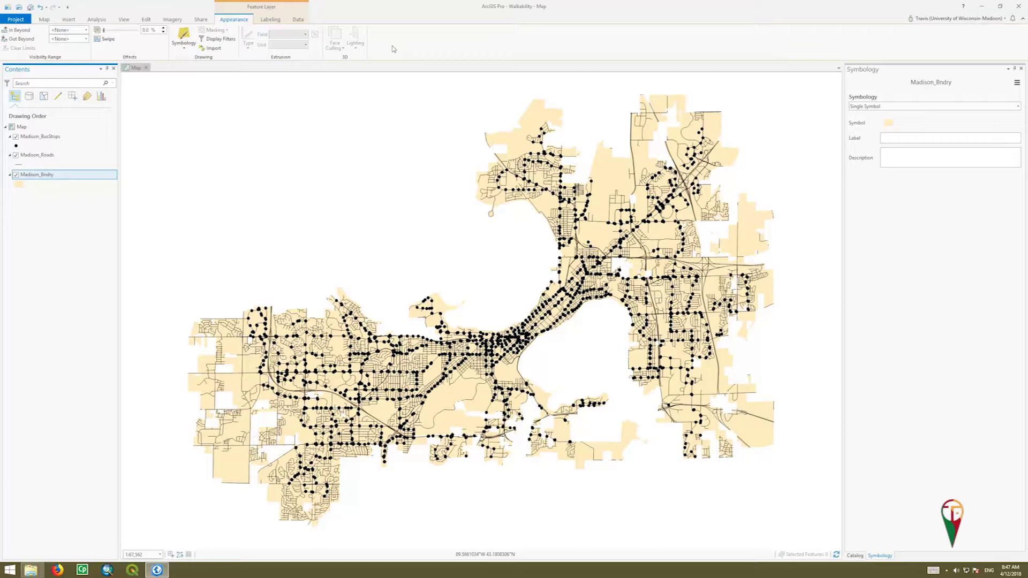
{"action": "left_click", "coordinate": [185, 48]}
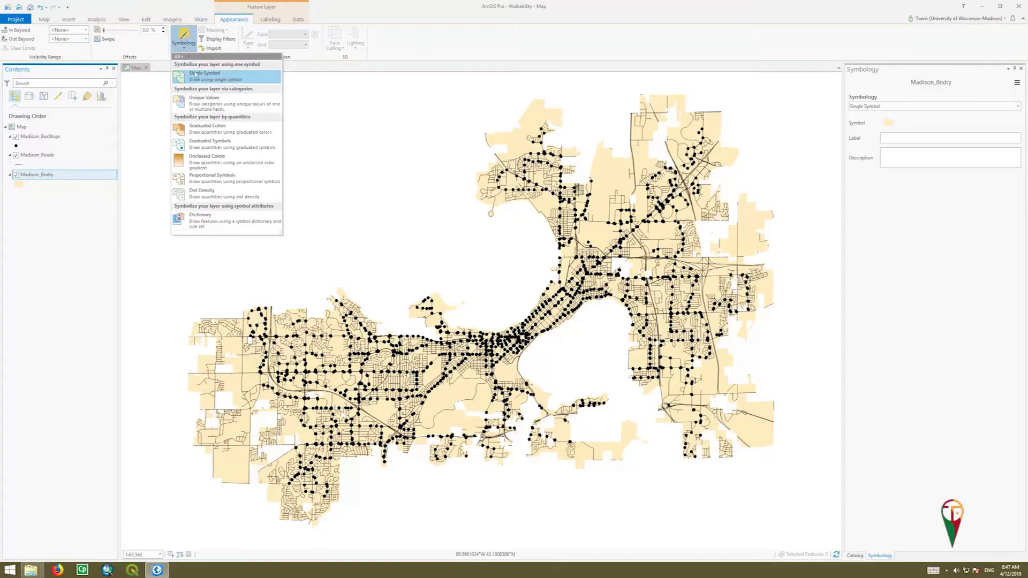
{"action": "left_click", "coordinate": [132, 54]}
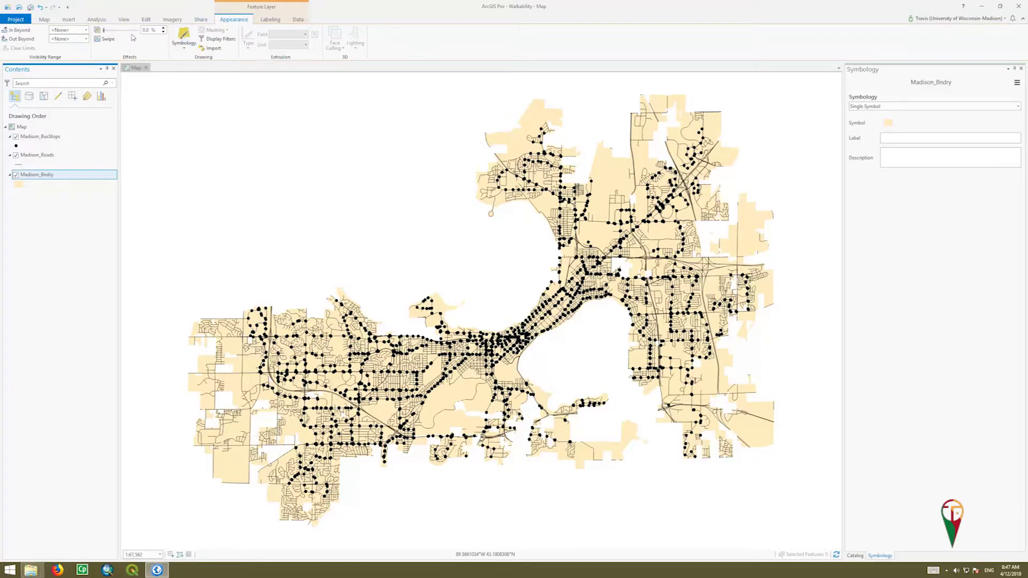
{"action": "mouse_move", "coordinate": [104, 31]}
{"action": "left_mouse_down"}
{"action": "mouse_move", "coordinate": [132, 31]}
{"action": "mouse_move", "coordinate": [114, 30]}
{"action": "left_mouse_up"}
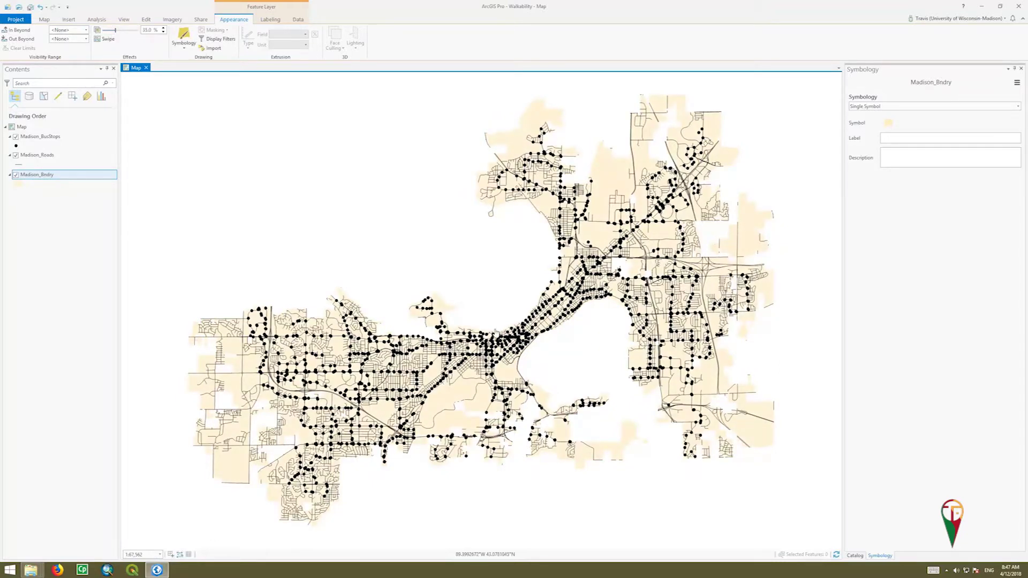